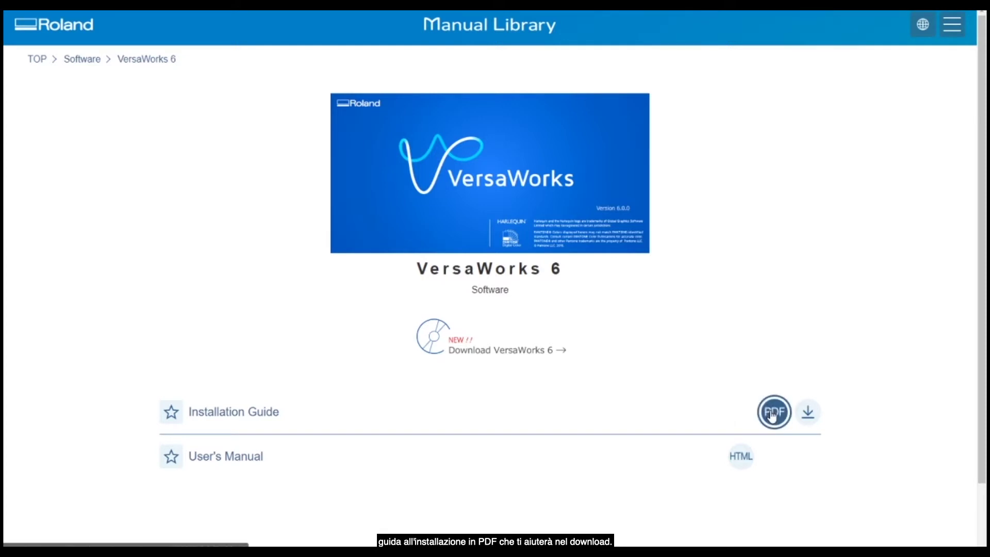
Open the VersaWorks 6 download form and fill in its printer model, serial number and company fields.
left_click(454, 350)
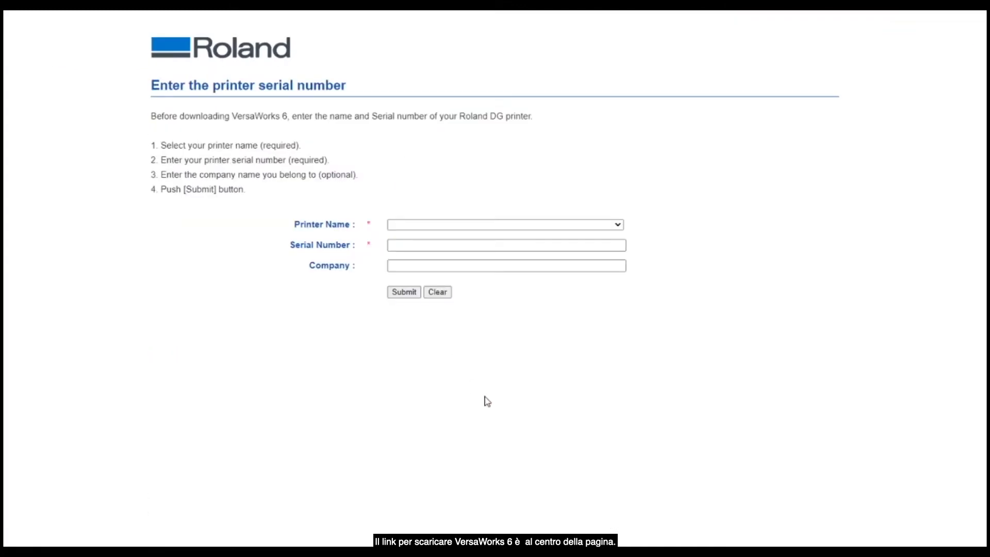
left_click(444, 225)
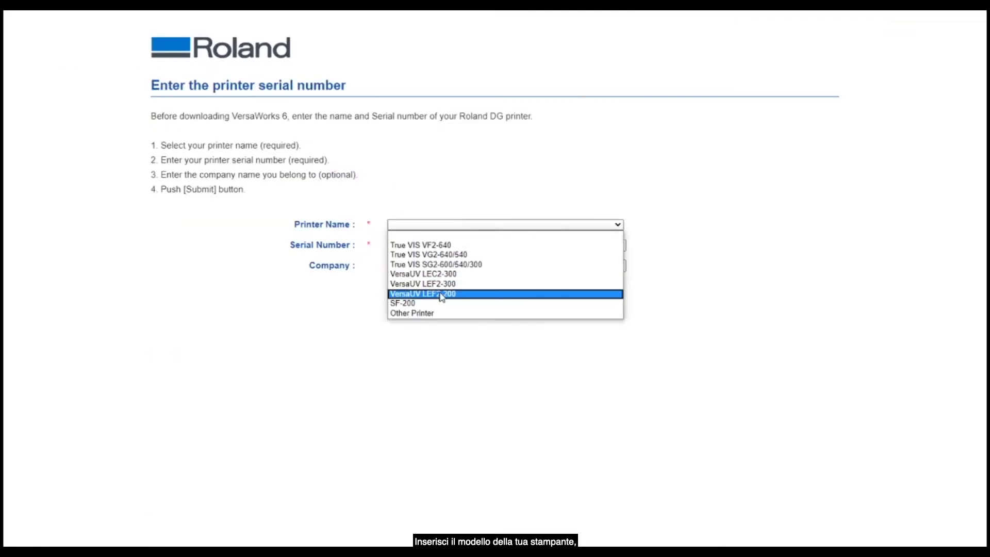
left_click(412, 244)
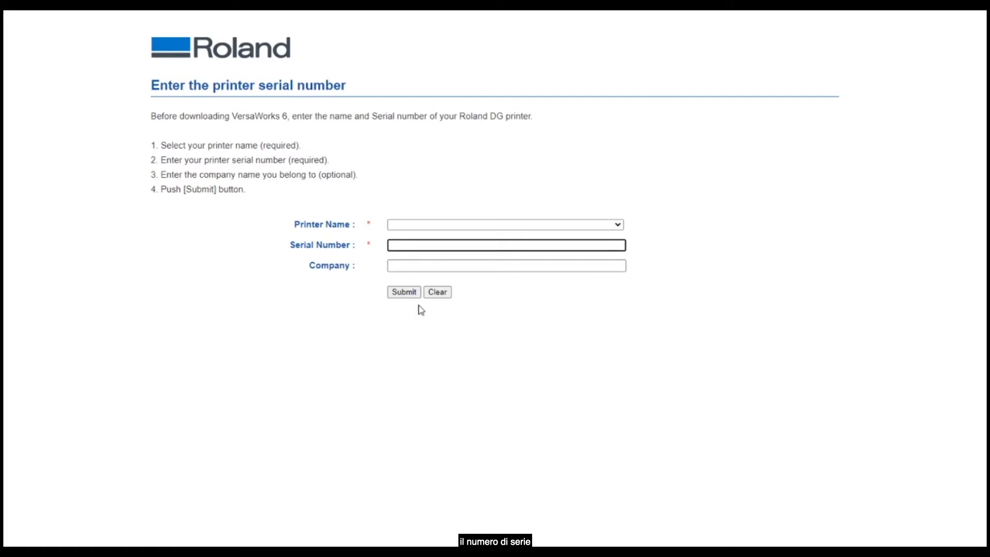
left_click(415, 267)
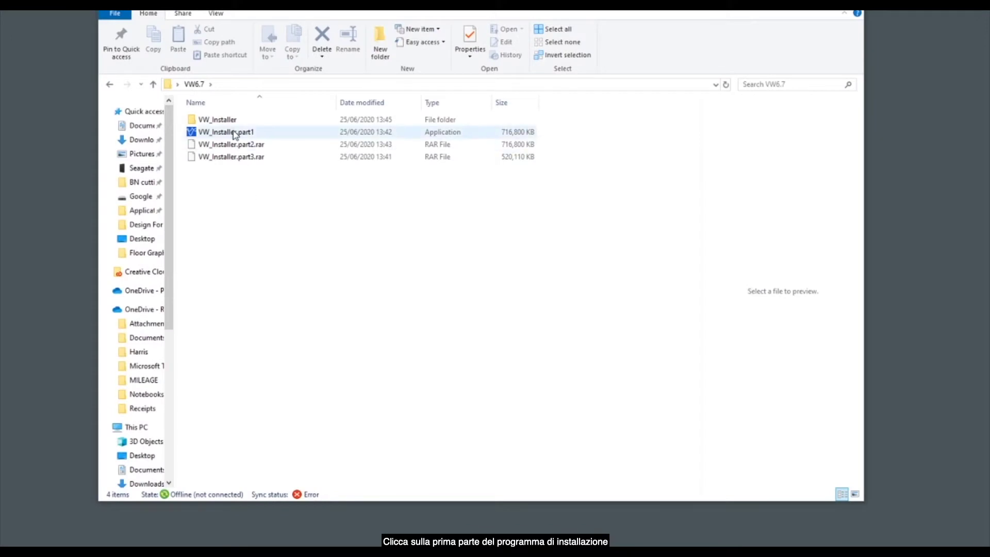
Run VW_Installer.part1, allow both security warnings, and confirm installing the two listed packages.
double_click(235, 135)
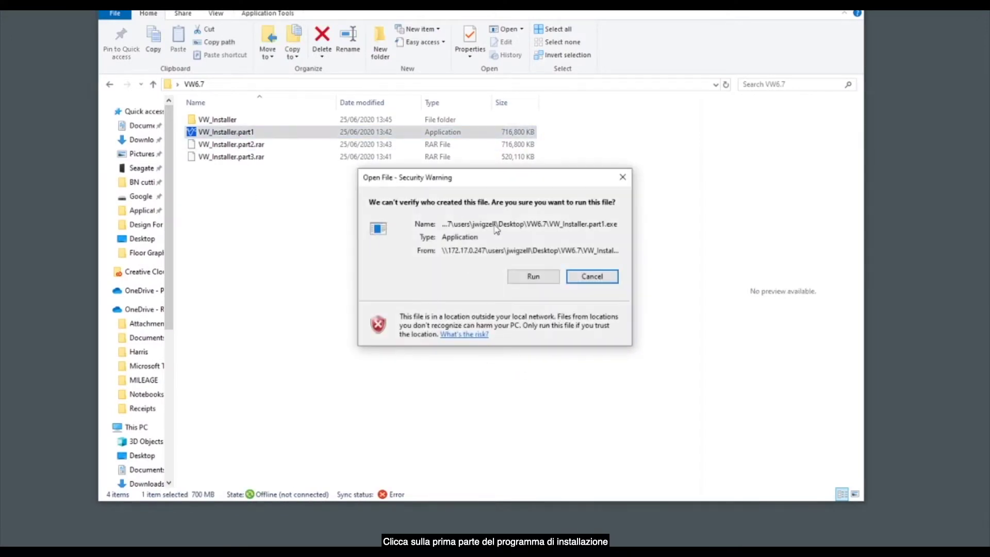
left_click(531, 278)
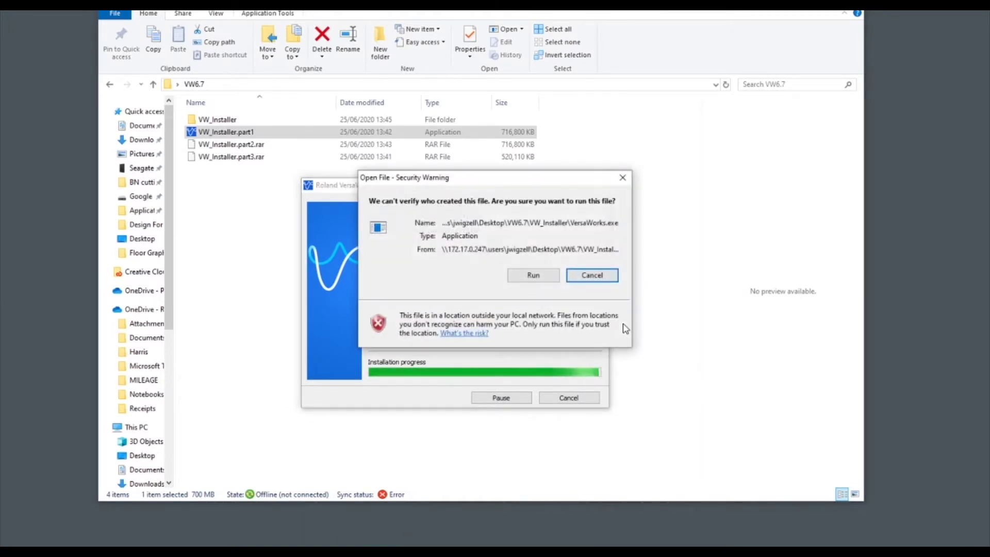
left_click(536, 276)
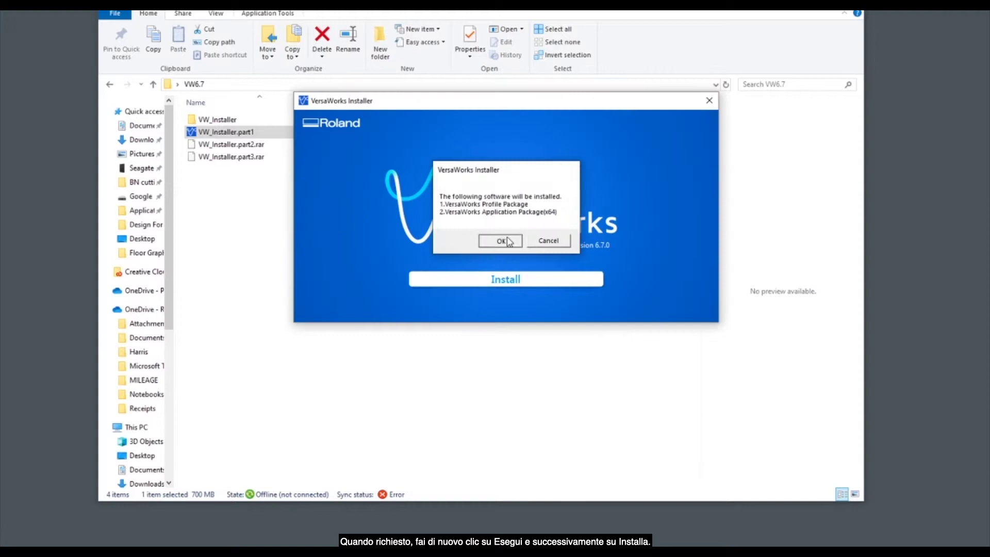
left_click(500, 240)
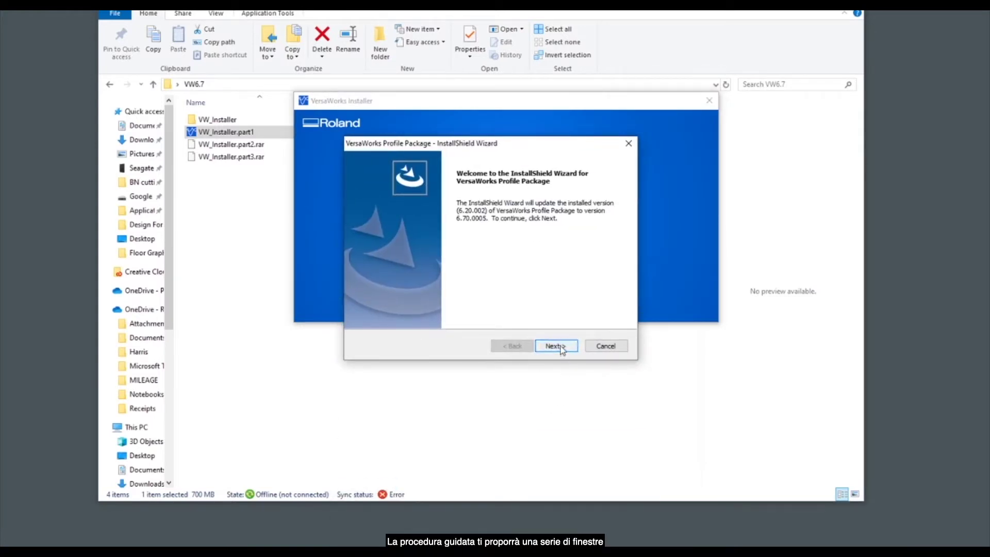
Update the VersaWorks Profile Package to version 6.70.0005 and close its completed wizard.
left_click(556, 346)
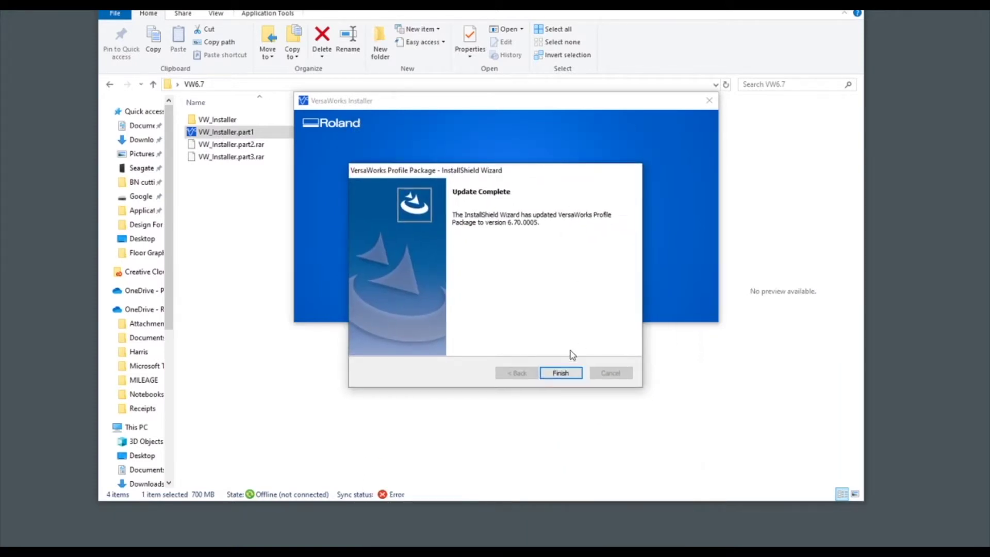
left_click(560, 375)
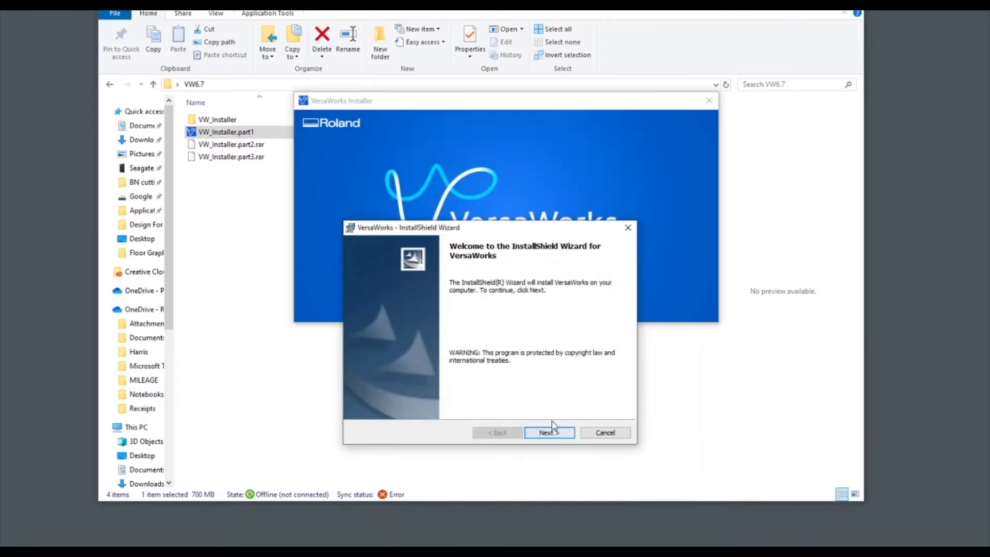
Accept the licence, keep the default user details, and install Job Assistant on the local hard drive.
left_click(547, 434)
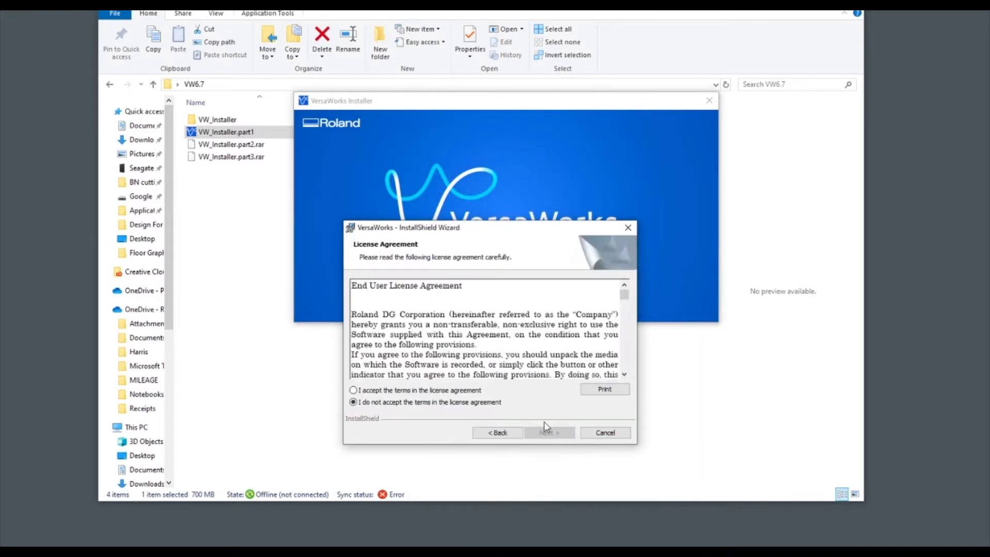
left_click(411, 391)
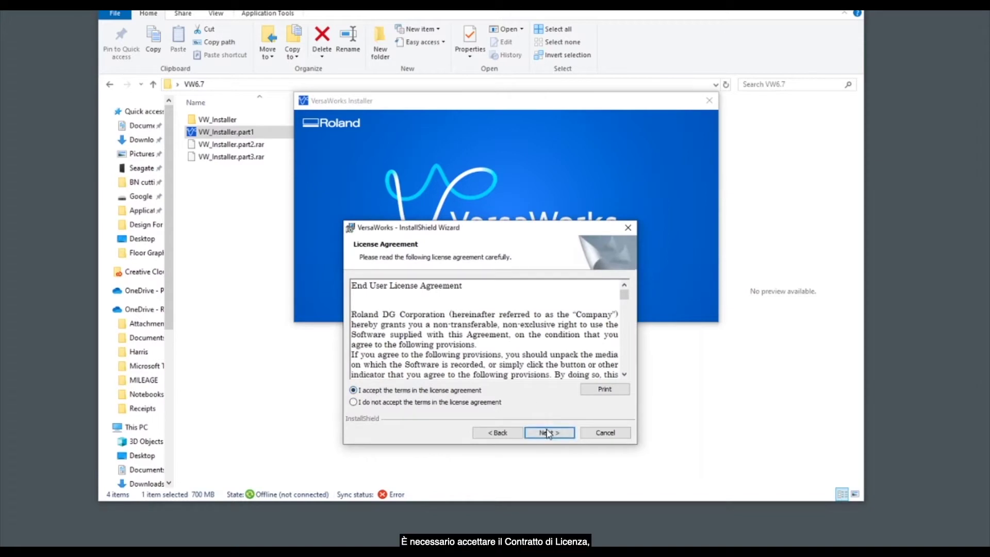
left_click(550, 434)
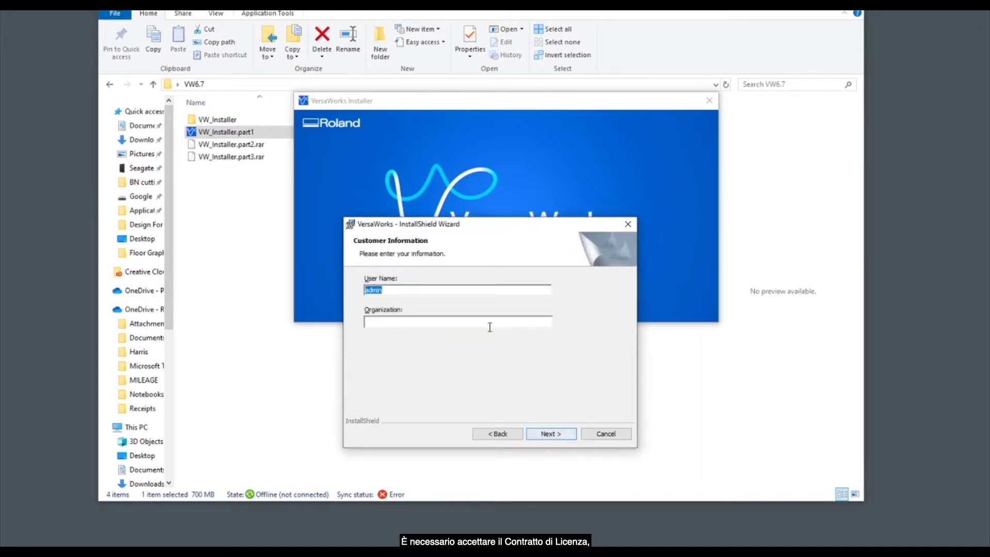
left_click(551, 435)
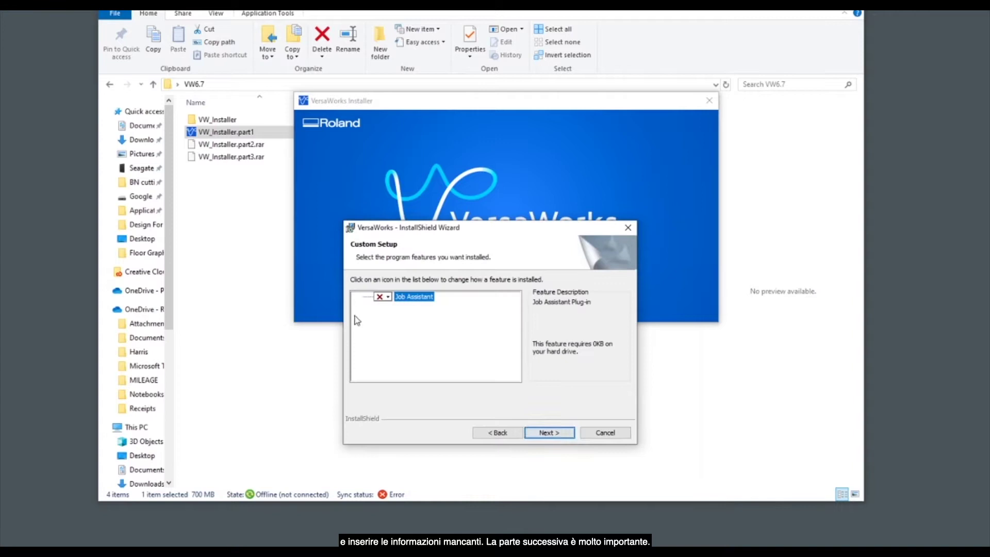
left_click(389, 299)
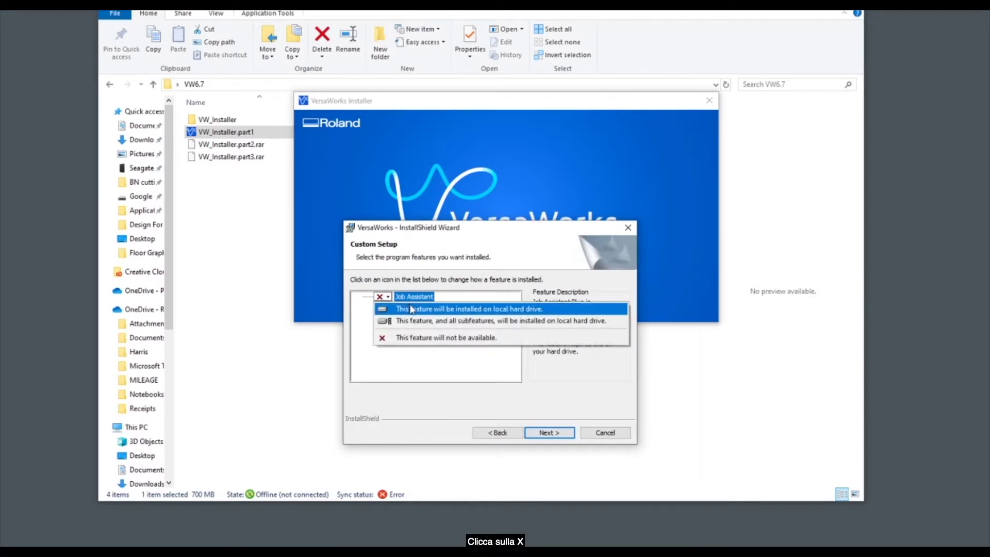
left_click(413, 309)
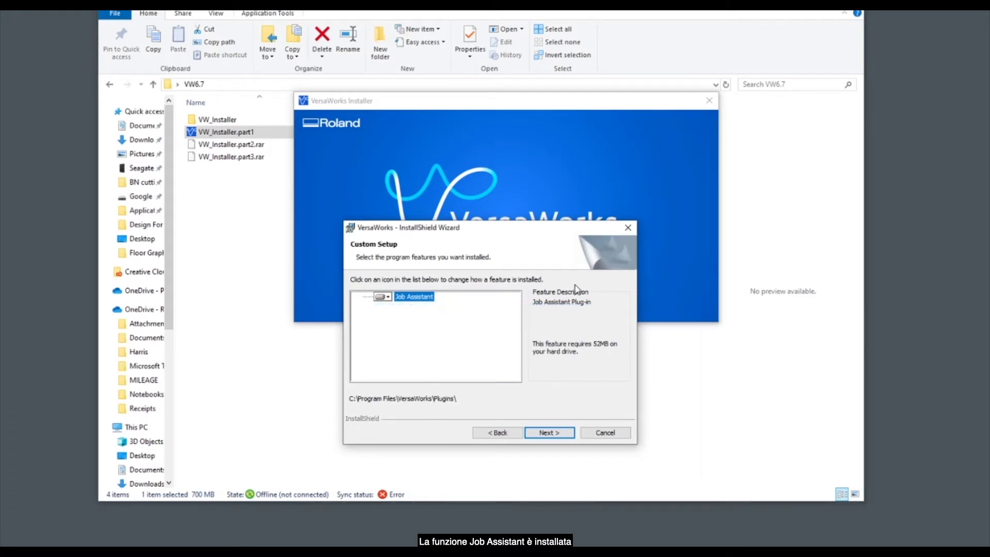
Install VersaWorks 6.7.0 with the VersaWorks printer and close the finished setup wizard.
left_click(551, 435)
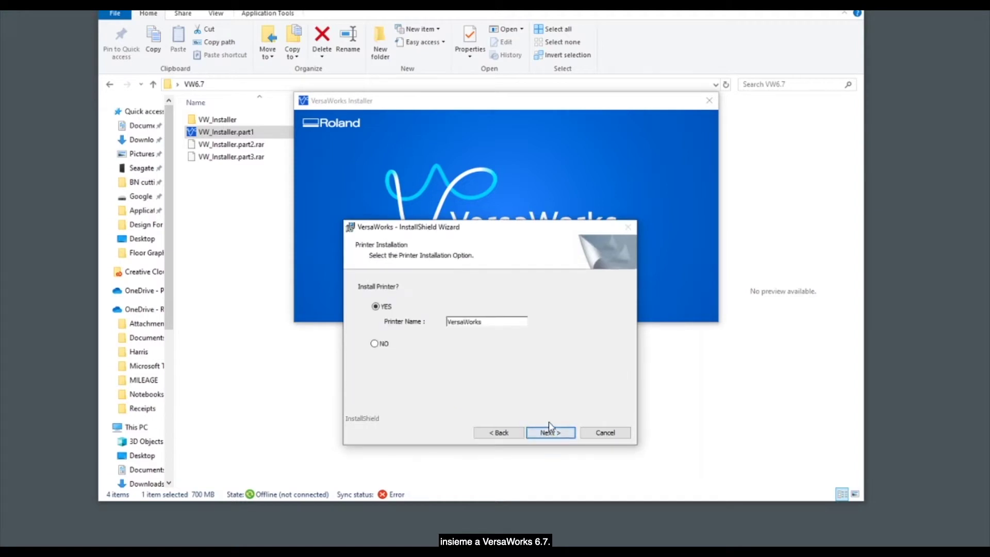
left_click(551, 434)
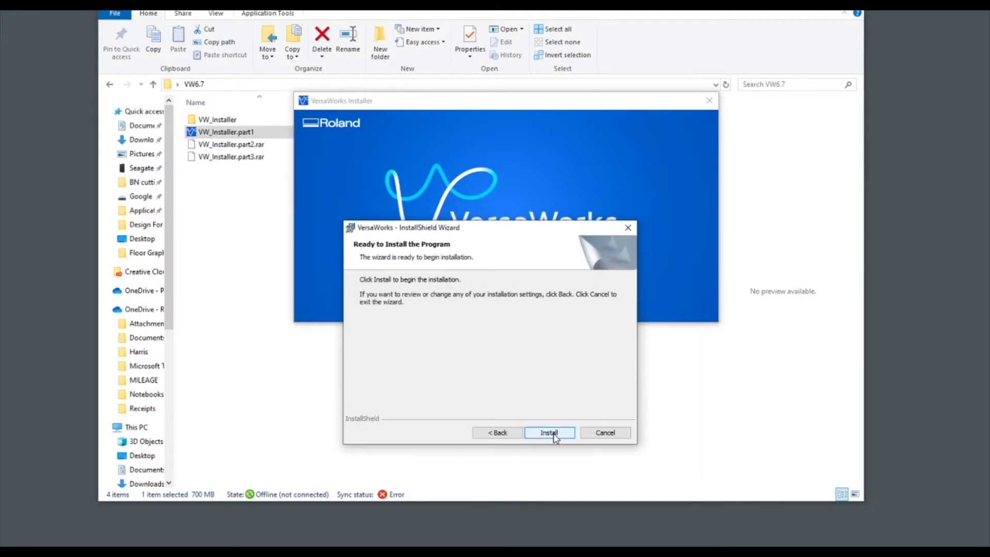
left_click(550, 433)
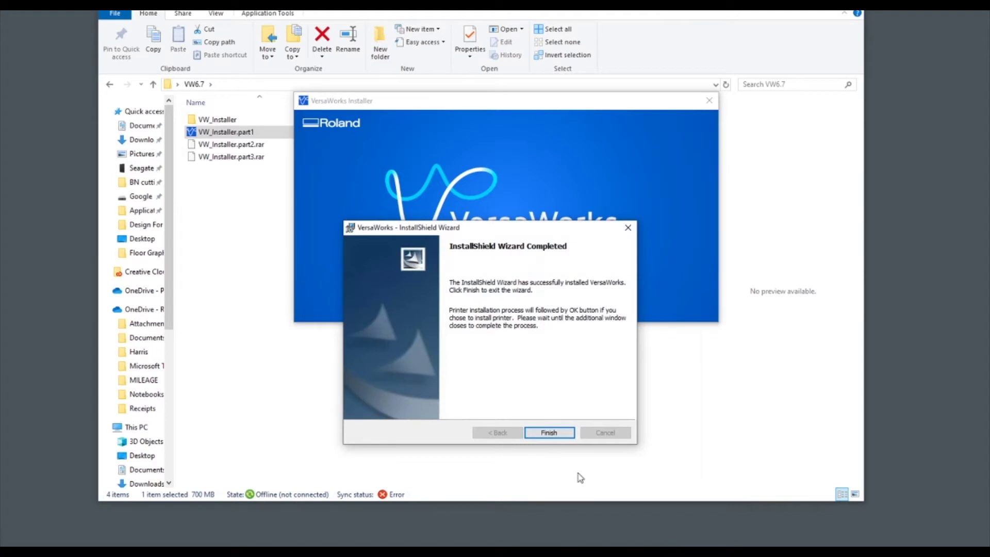
left_click(564, 431)
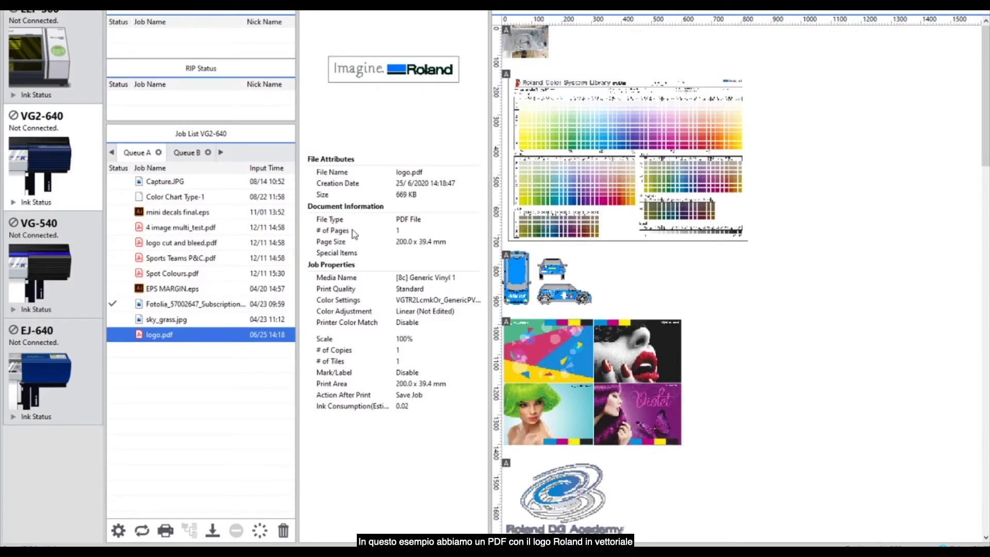
Bring up the job menu for logo.pdf in Queue A.
right_click(194, 340)
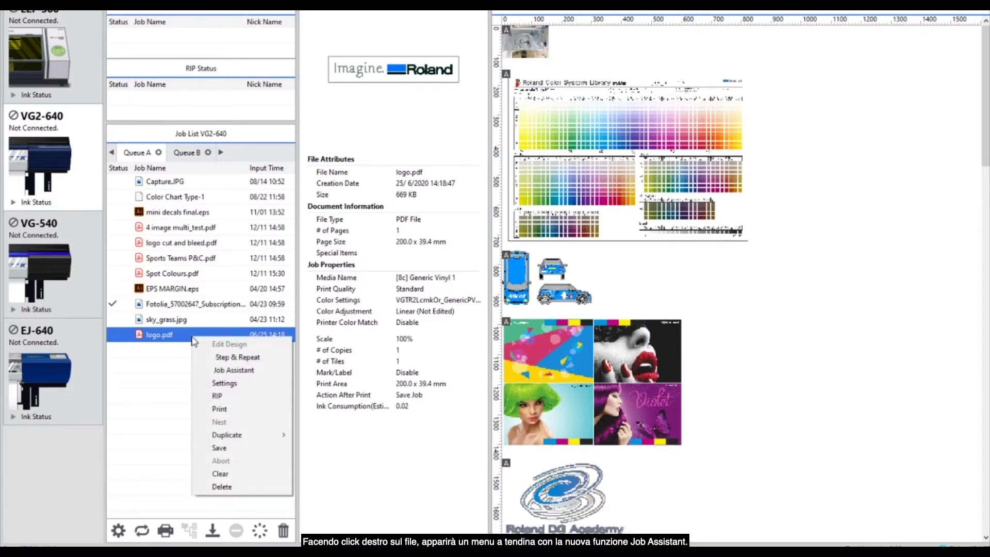
Open logo.pdf in Job Assistant, then move, undo, and stretch the blue rectangle up-left.
left_click(243, 370)
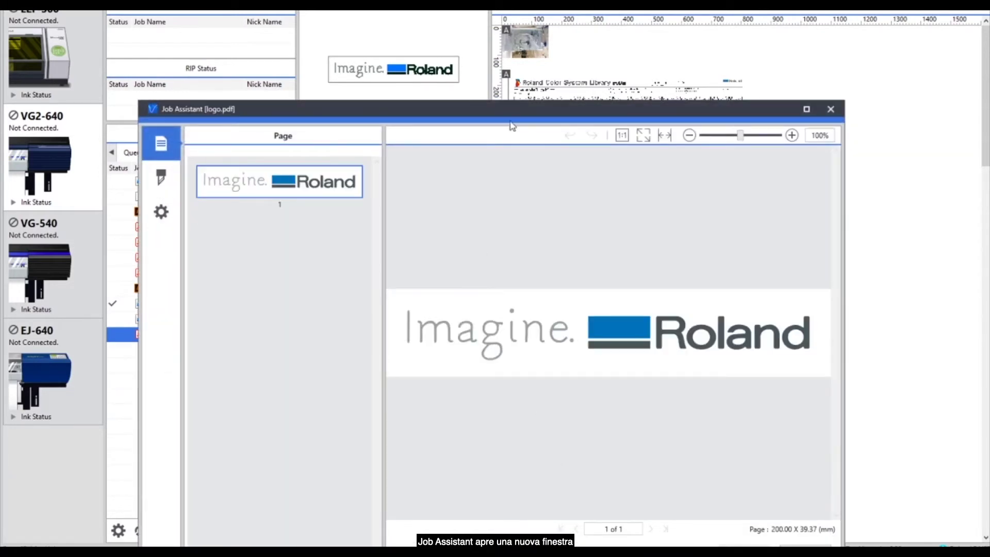
left_click_drag(512, 127, 502, 47)
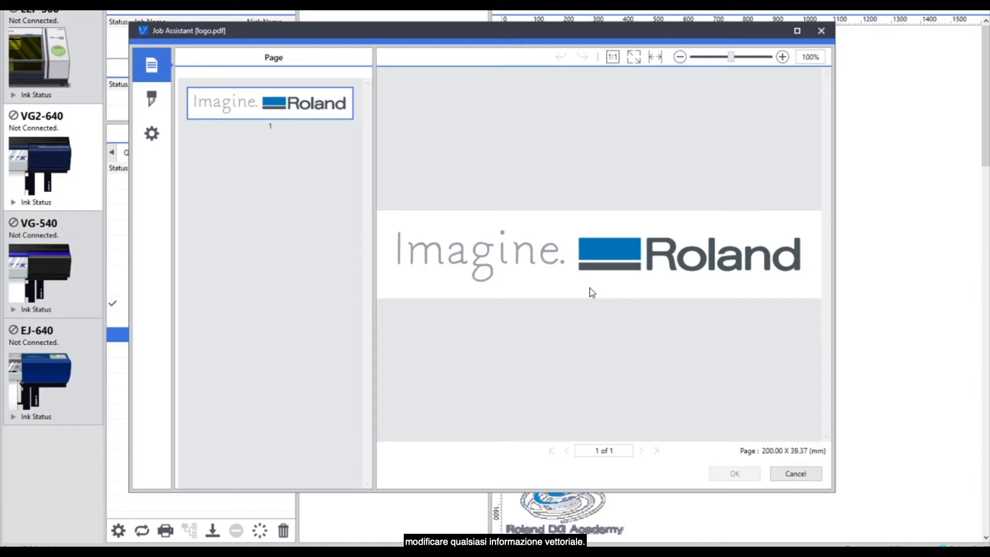
left_click(608, 255)
left_click_drag(588, 249, 573, 240)
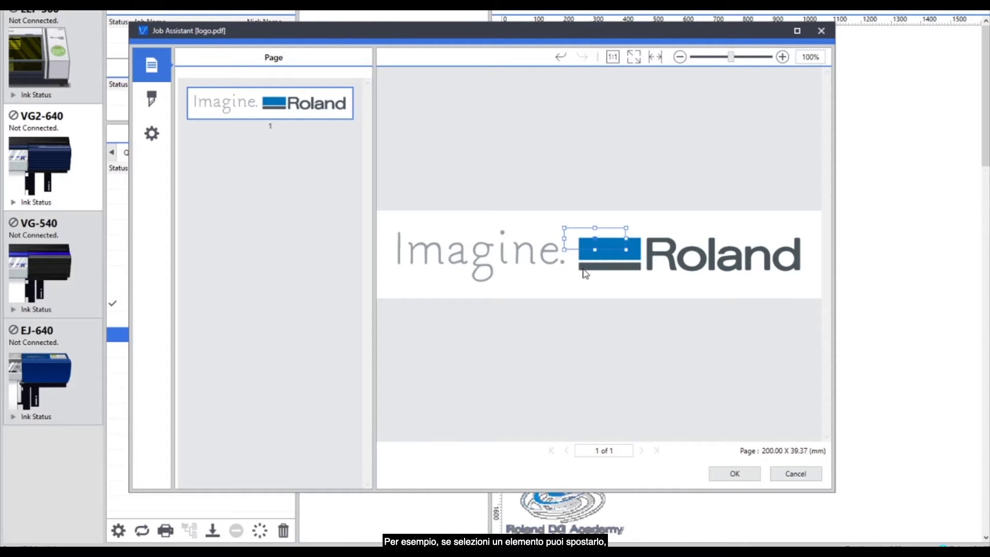
left_click(562, 56)
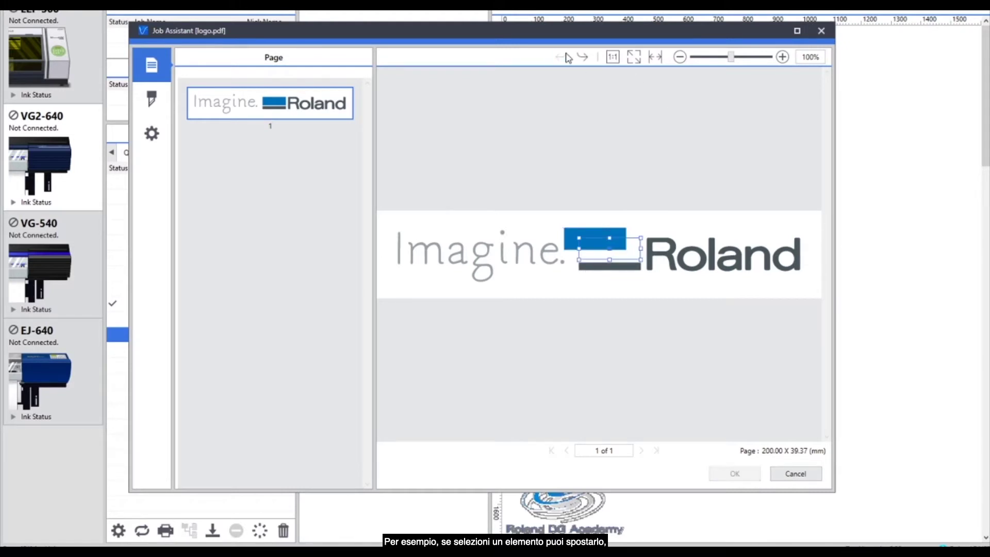
left_click_drag(574, 233, 531, 226)
Undo the rectangle stretch and delete the letters 'Imag' from the logo.
left_click(561, 57)
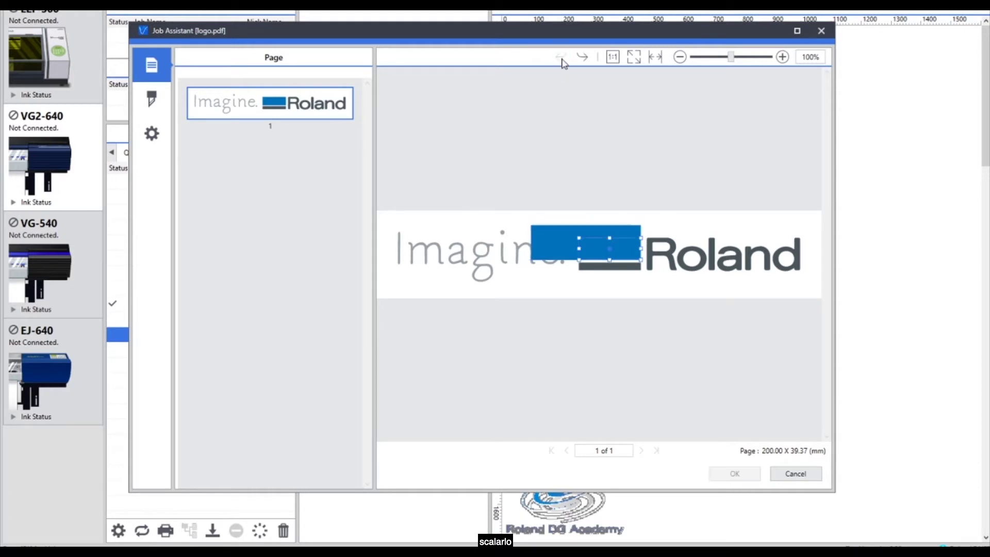
left_click(401, 259)
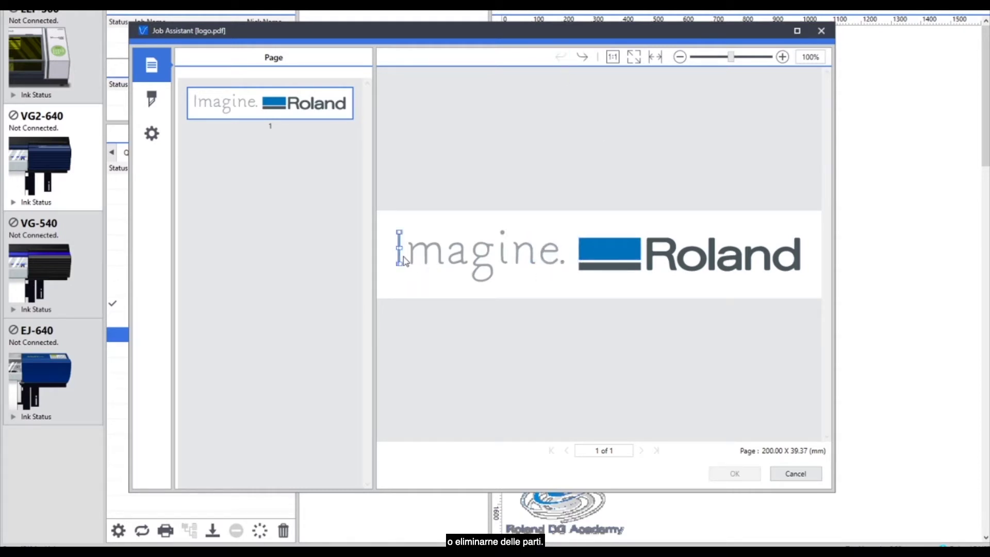
key("Delete")
left_click(430, 254)
key("Delete")
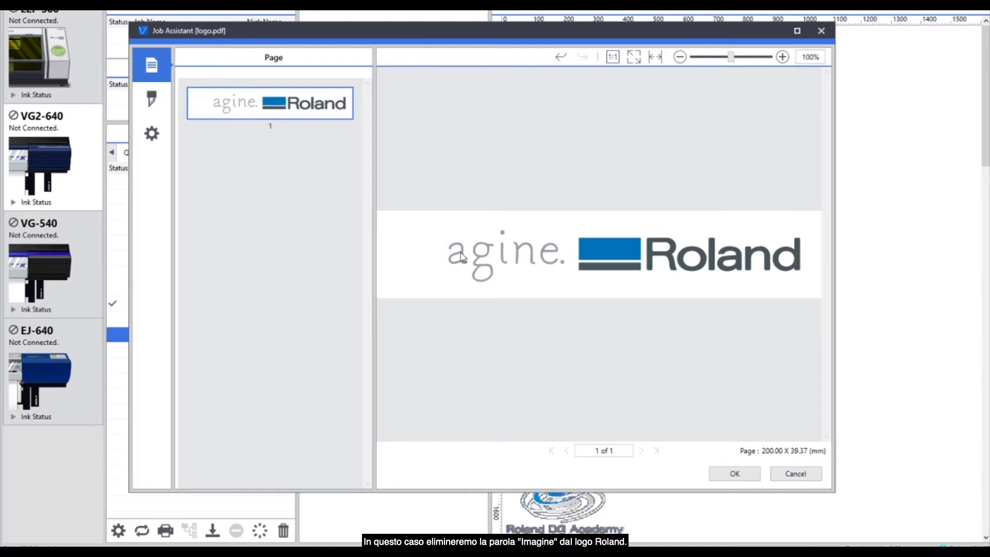
left_click(462, 258)
key("Delete")
left_click(480, 255)
key("Delete")
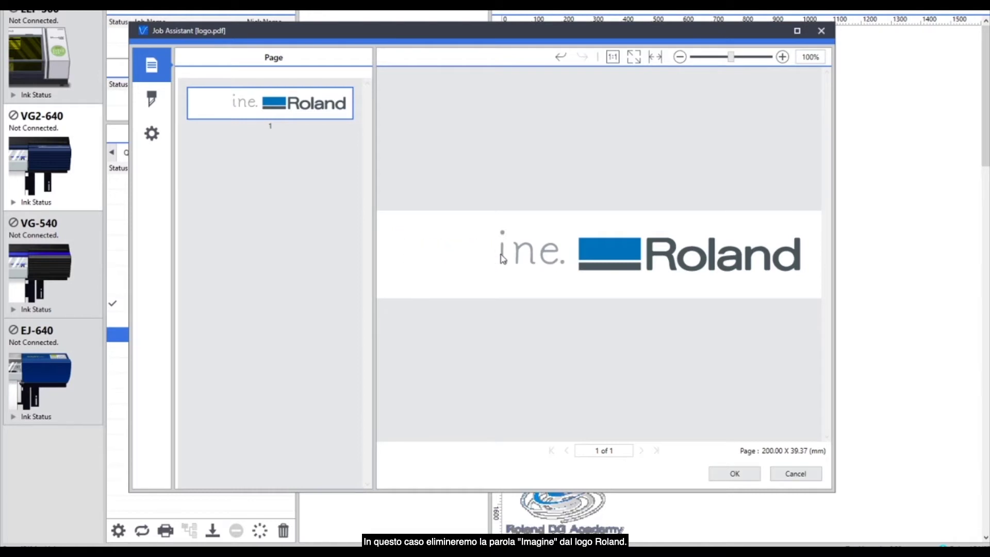
Delete the remaining 'ine.' so only 'Roland' is left.
left_click(503, 258)
key("Delete")
left_click(525, 256)
key("Delete")
left_click(548, 253)
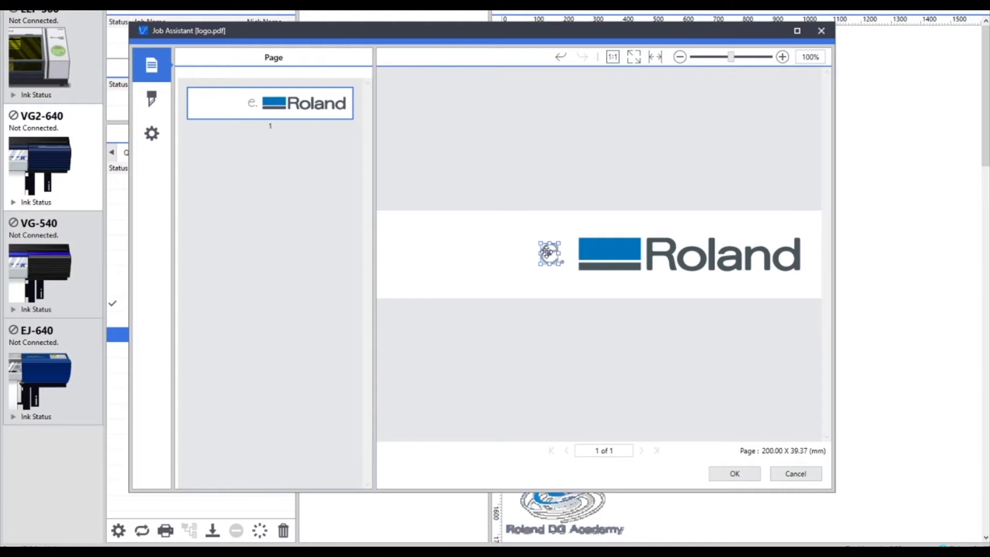
key("Delete")
left_click(562, 263)
key("Delete")
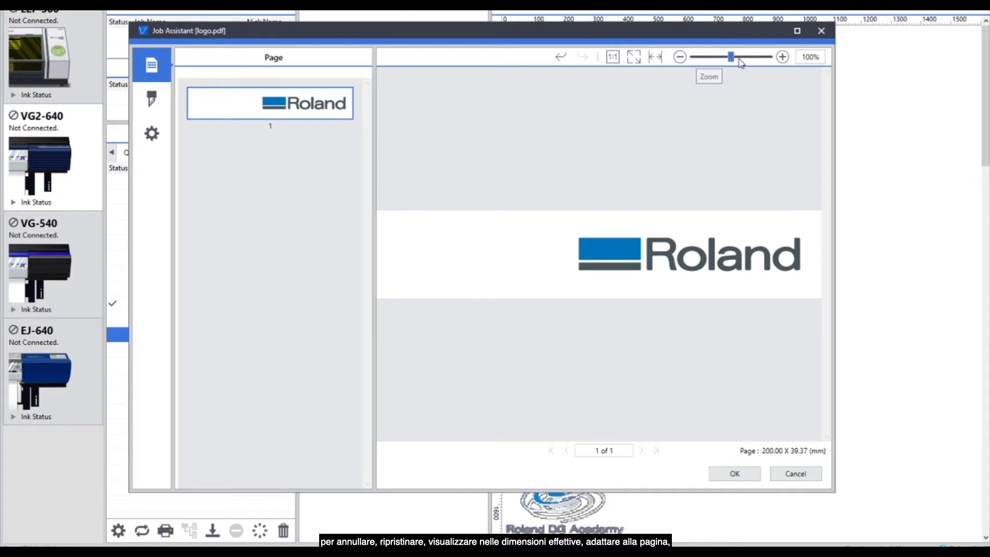
left_click_drag(732, 58, 741, 62)
left_click_drag(606, 439, 769, 444)
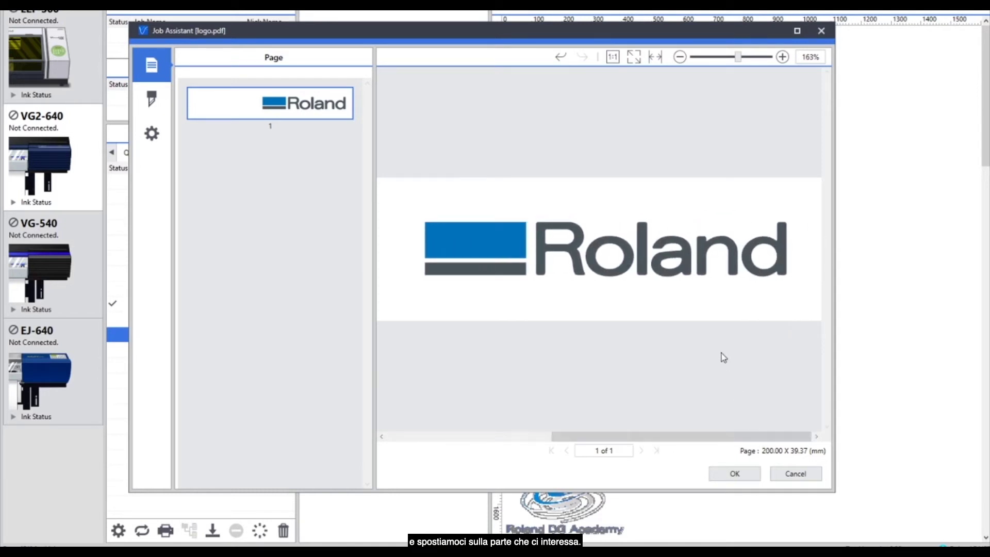
Show Job Assistant's Cutting Line settings for logo.pdf, currently at a 1.00 mm offset.
left_click(152, 99)
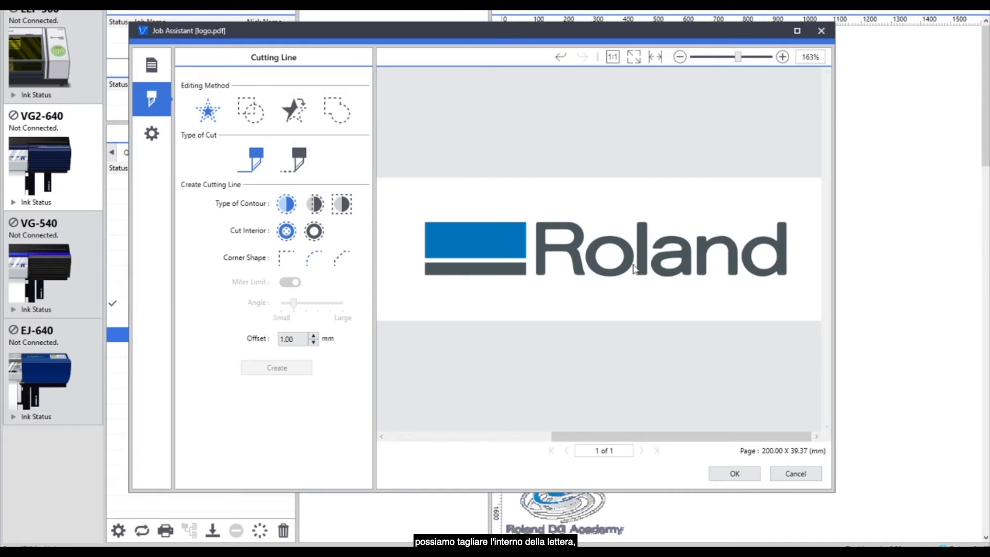
Enable the first Cut Interior option under Create Cutting Line.
left_click(286, 232)
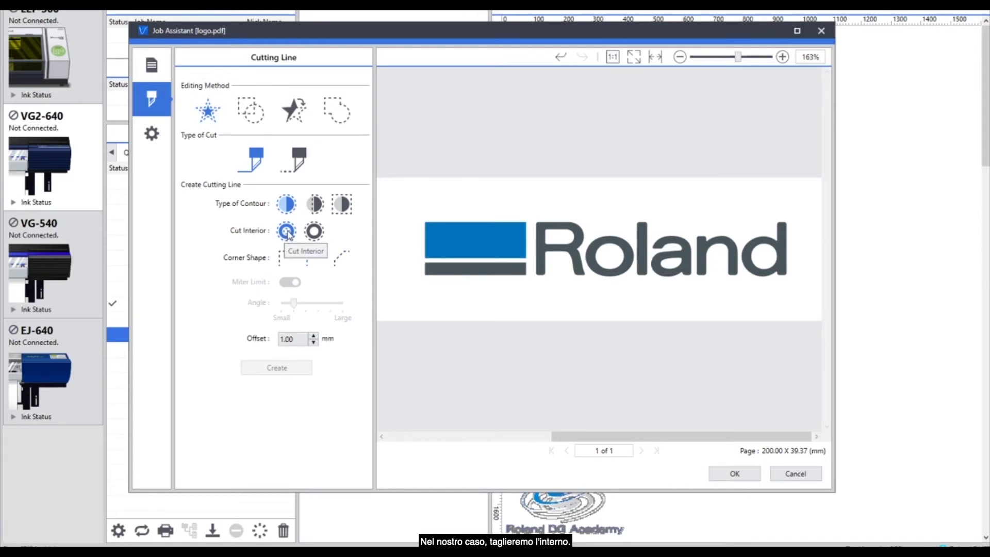
Select the d, n, a, l, o, R and blue rectangle, and change the cut offset from 1.00 to 0.5 mm.
left_click(784, 272)
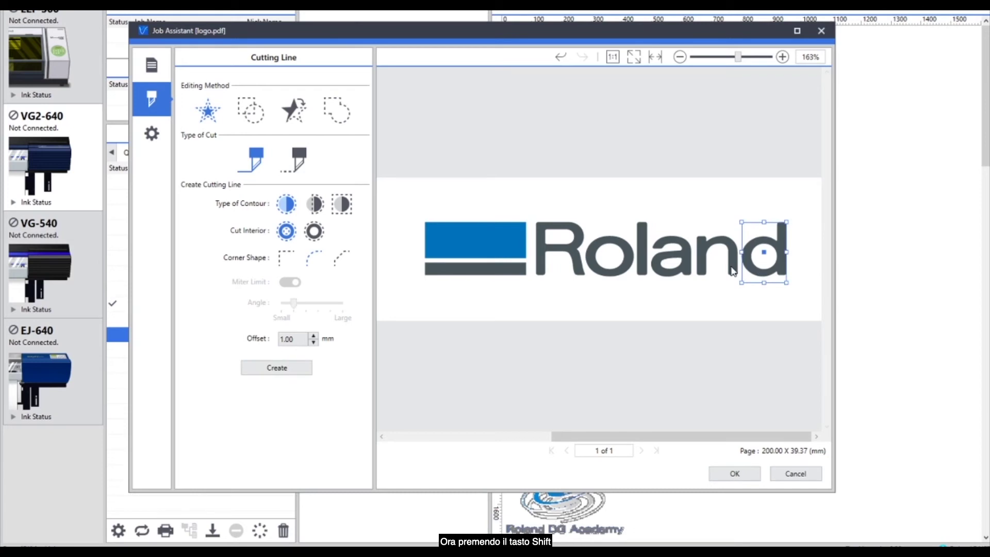
left_click(727, 250, "shift")
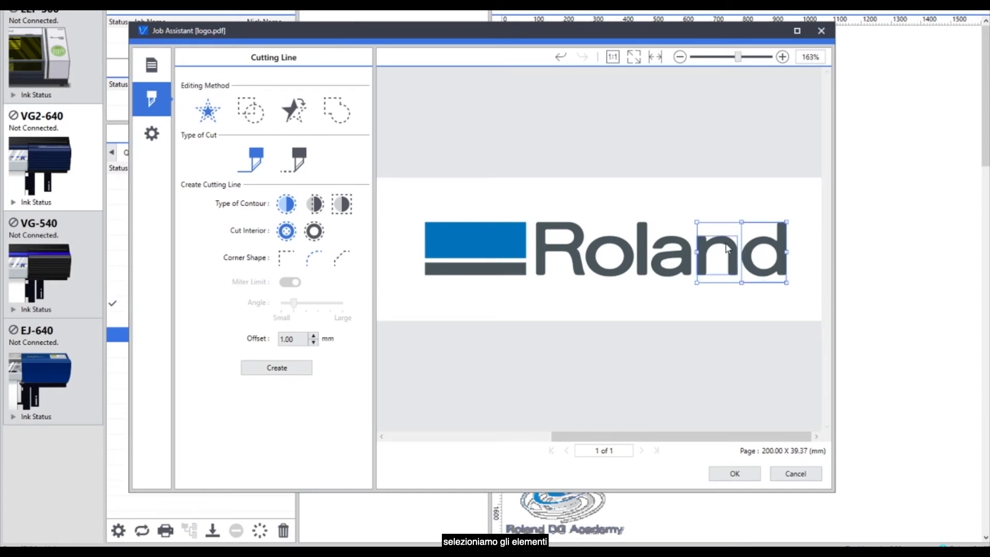
left_click(682, 272, "shift")
left_click(638, 272, "shift")
left_click(614, 276, "shift")
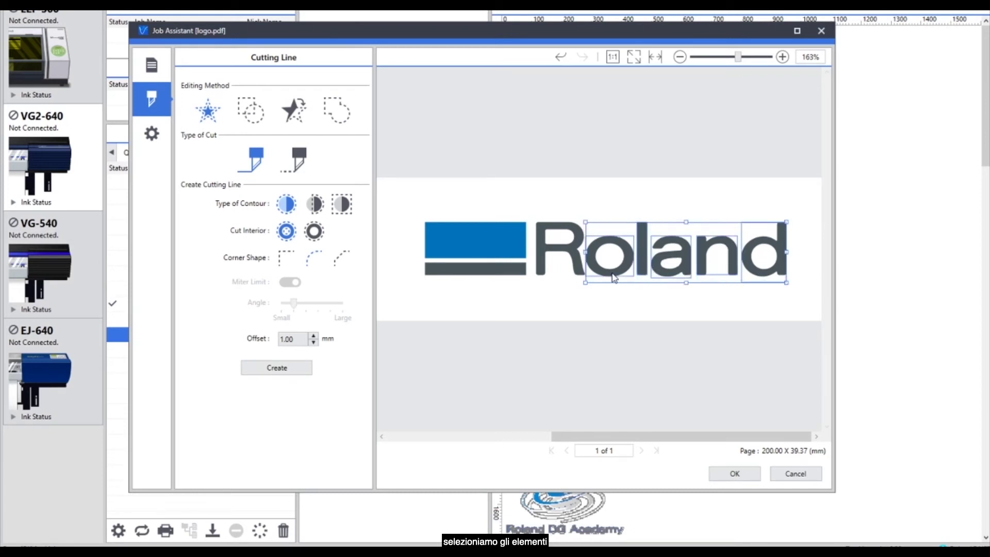
left_click(578, 265, "shift")
left_click(506, 257, "shift")
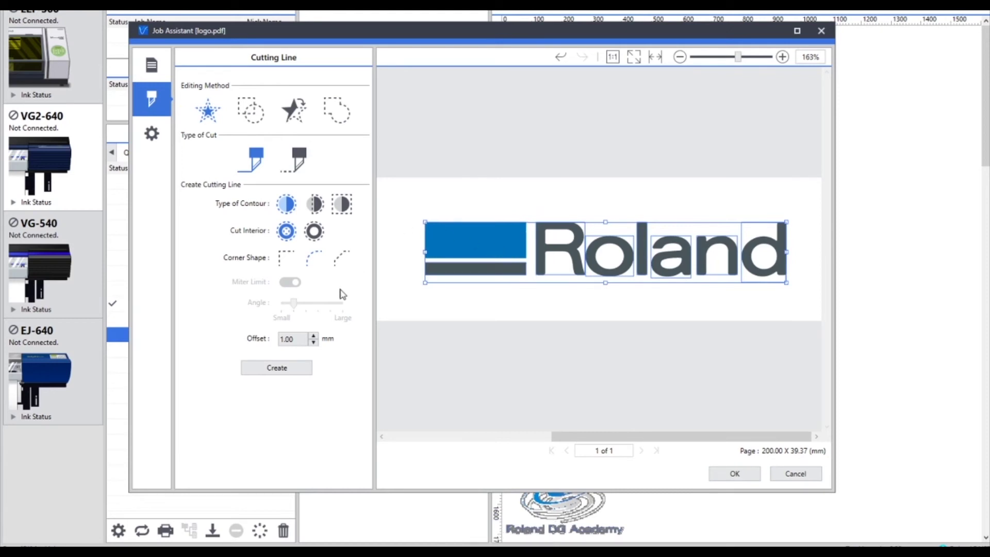
double_click(291, 340)
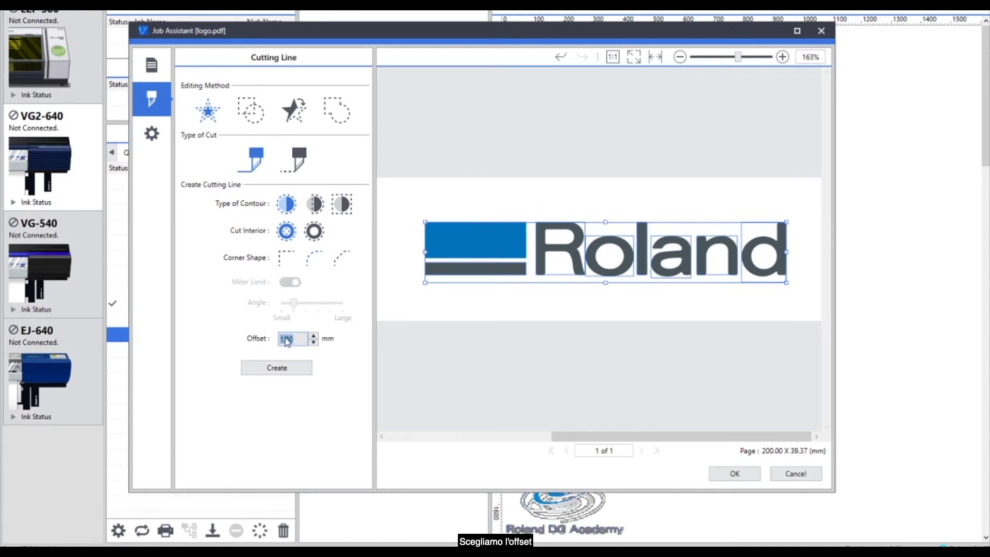
type("0,")
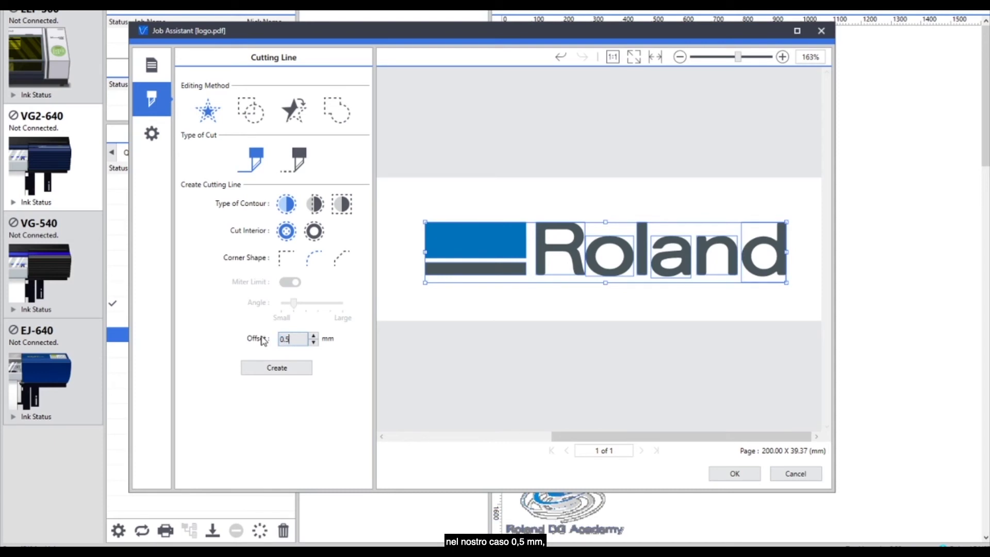
Create 0.50 mm offset cut lines around the selected logo parts and check their display colours.
left_click(290, 369)
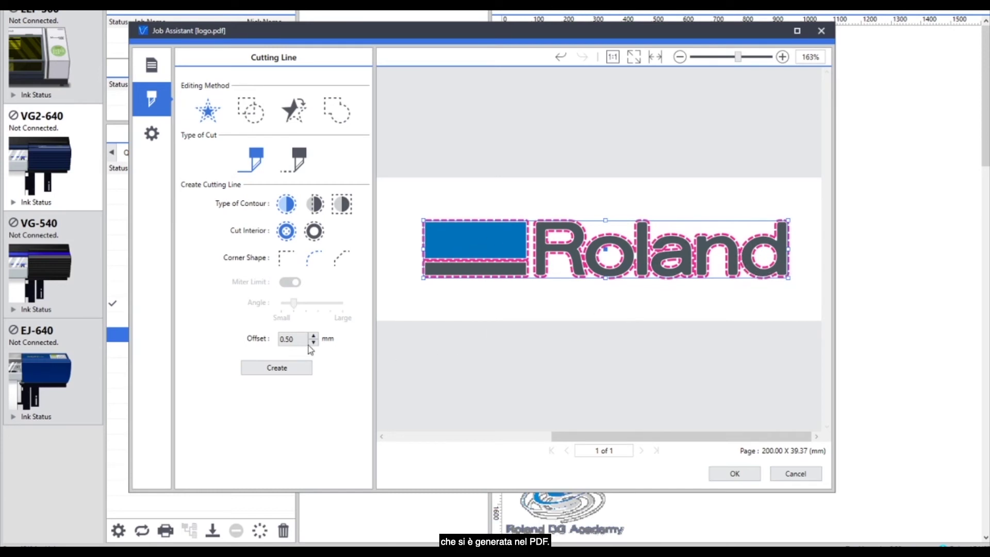
left_click_drag(295, 338, 272, 341)
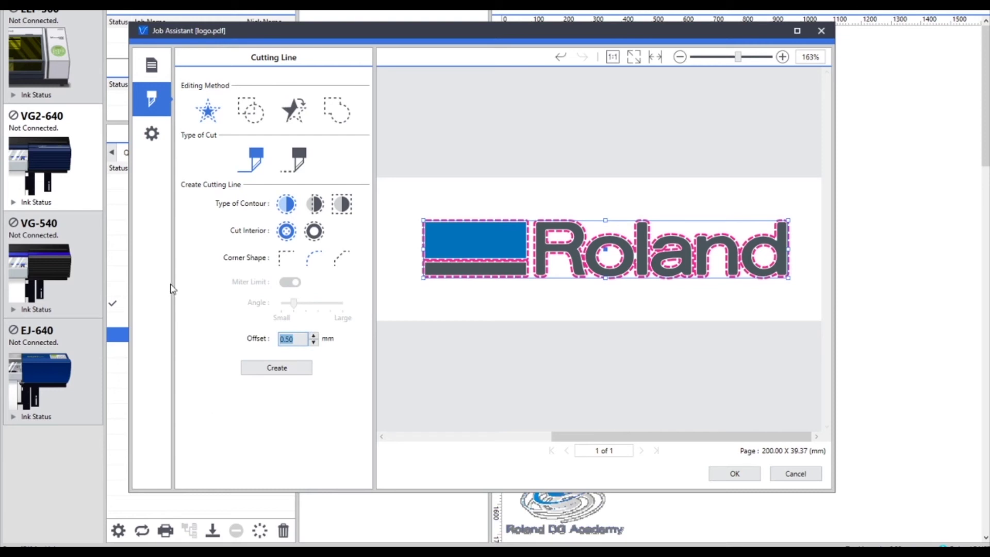
left_click(156, 132)
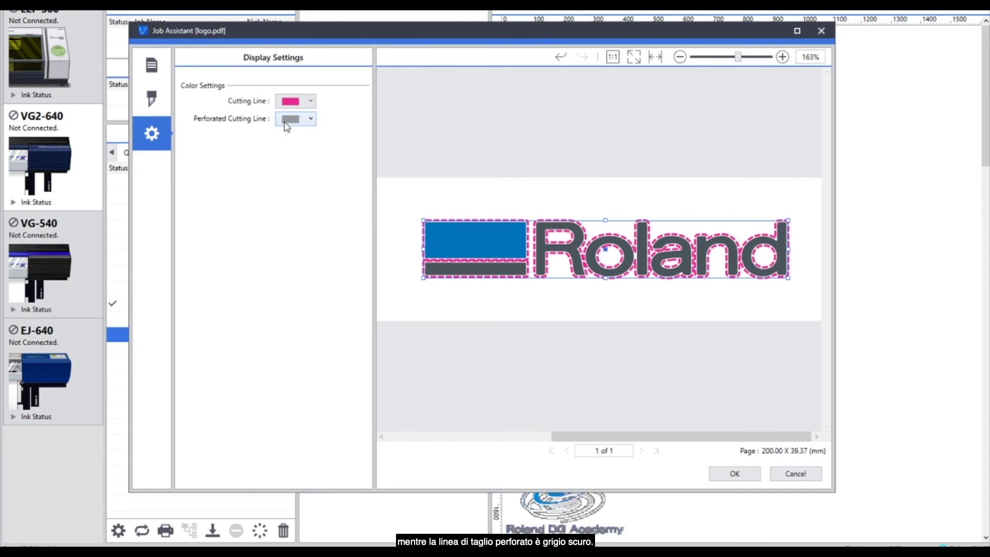
Accept the edited logo in Job Assistant with OK, keeping the cut lines.
left_click(735, 475)
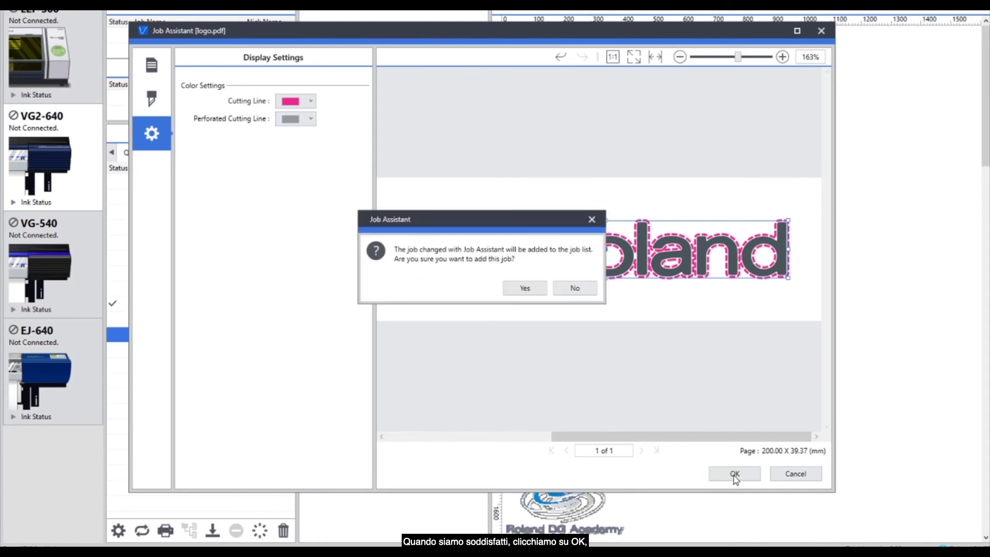
Confirm adding the edited job, then compare the new and original logo.pdf rows in Queue A.
left_click(525, 289)
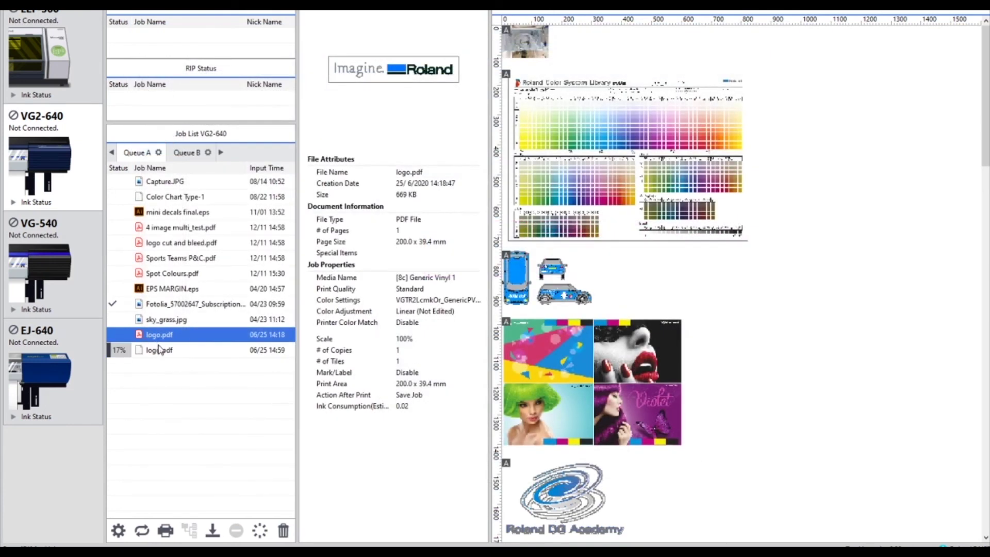
left_click(162, 352)
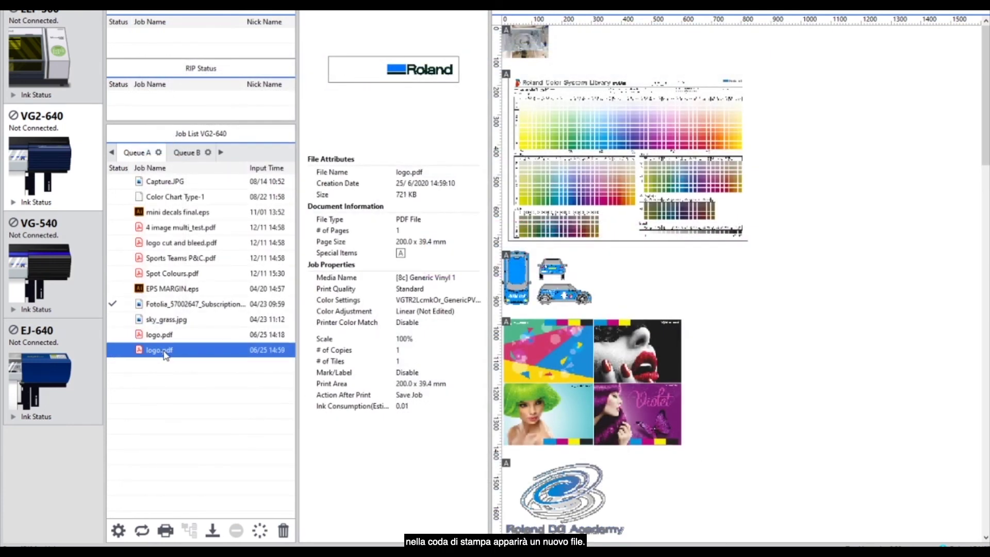
left_click(168, 335)
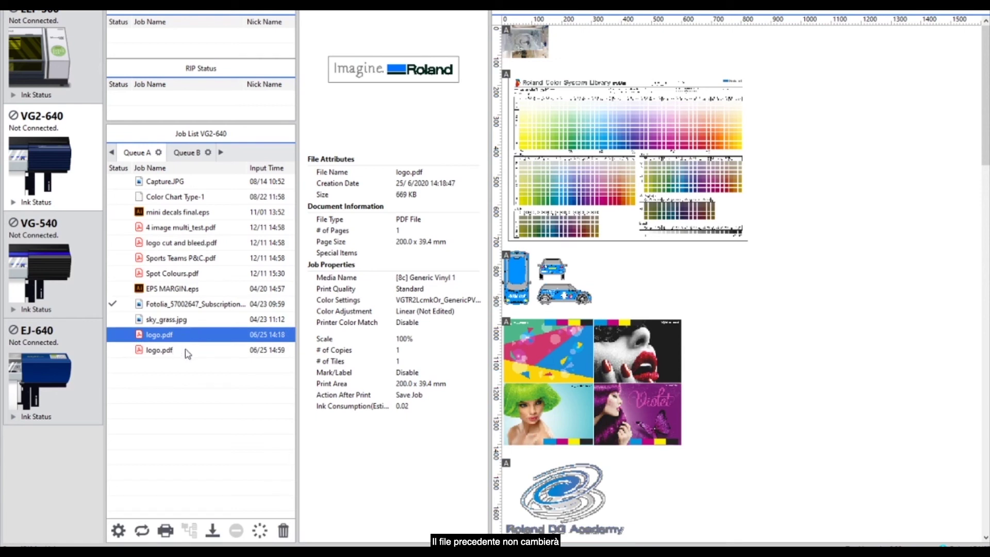
left_click(180, 352)
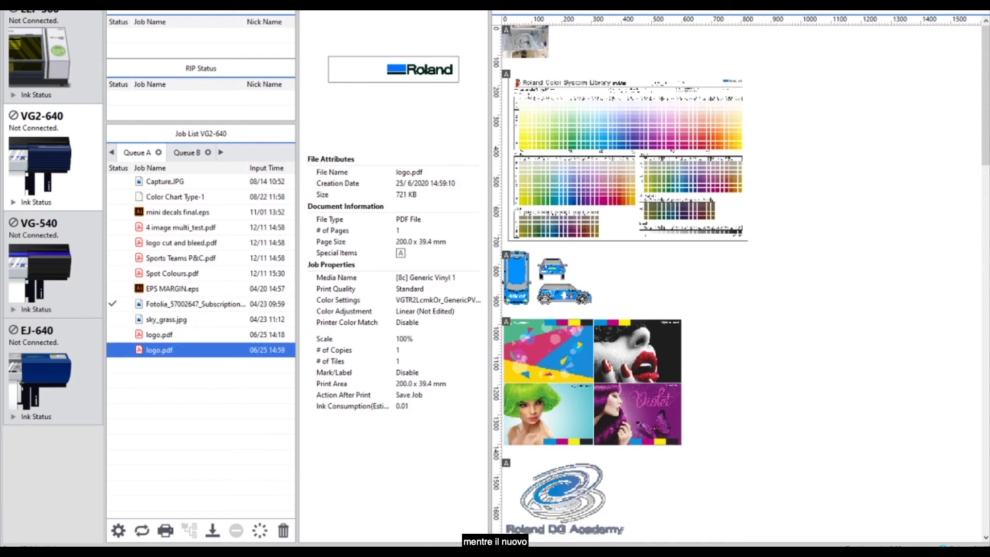
Apply Fit to Media Size to the new logo.pdf job (800%, 1600.0 x 314.9 mm) after reviewing its Cut settings.
double_click(160, 350)
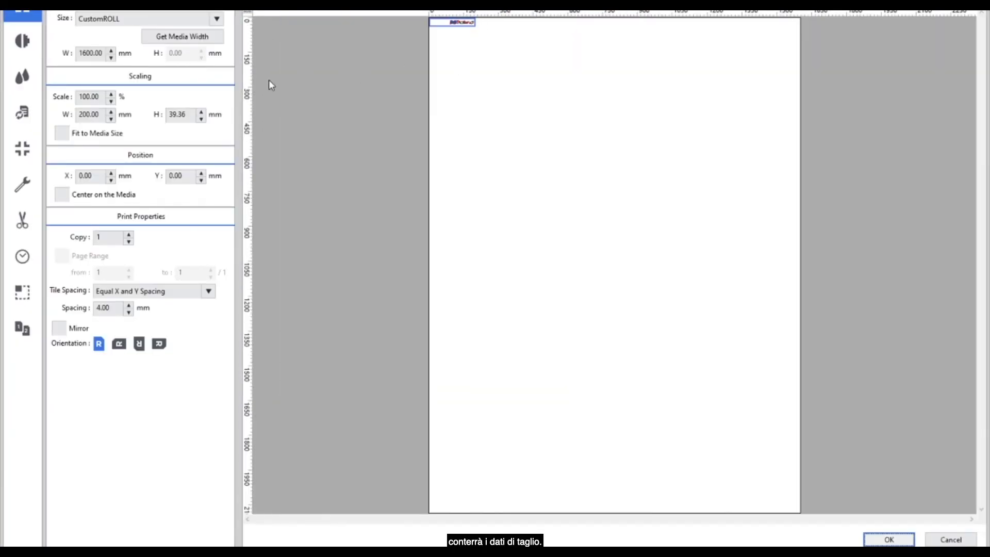
left_click(82, 134)
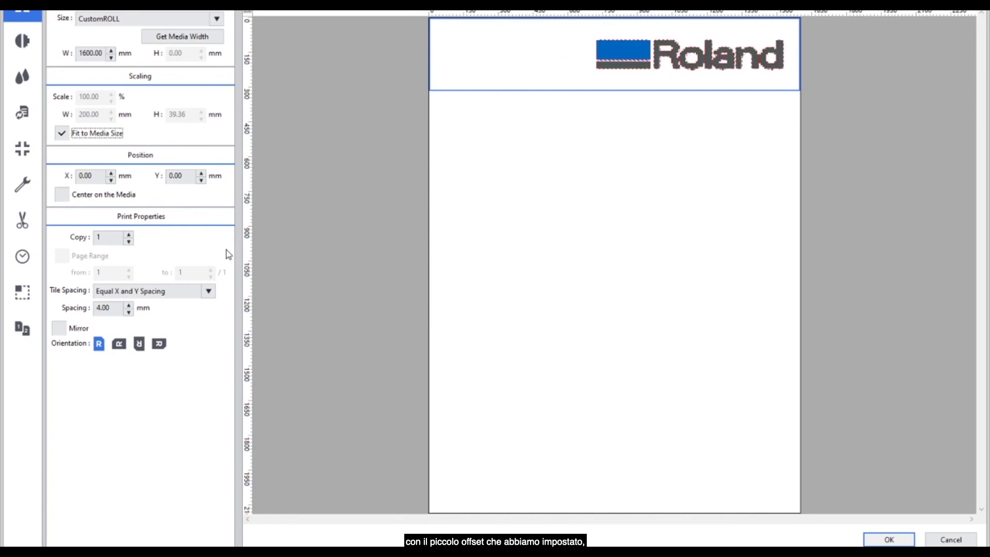
left_click(22, 220)
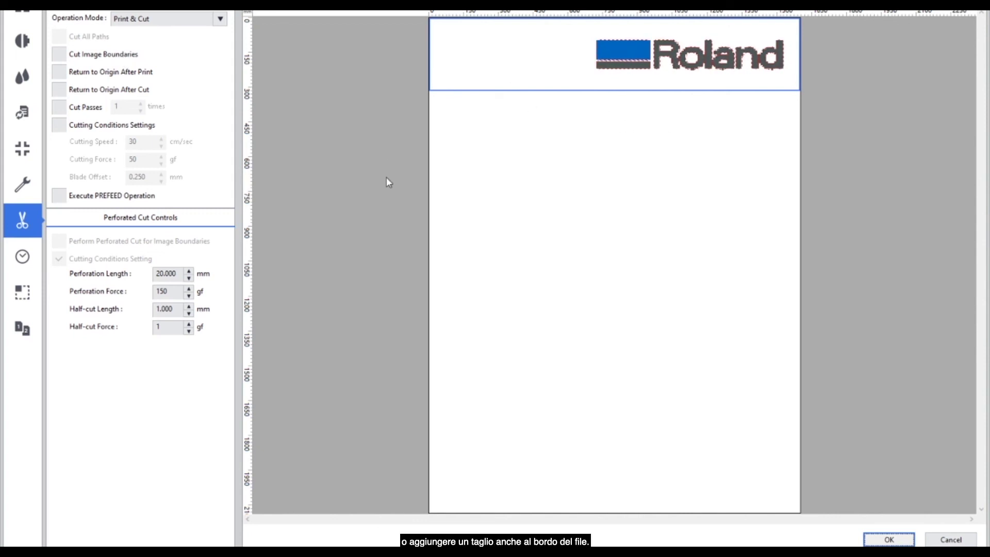
left_click(889, 539)
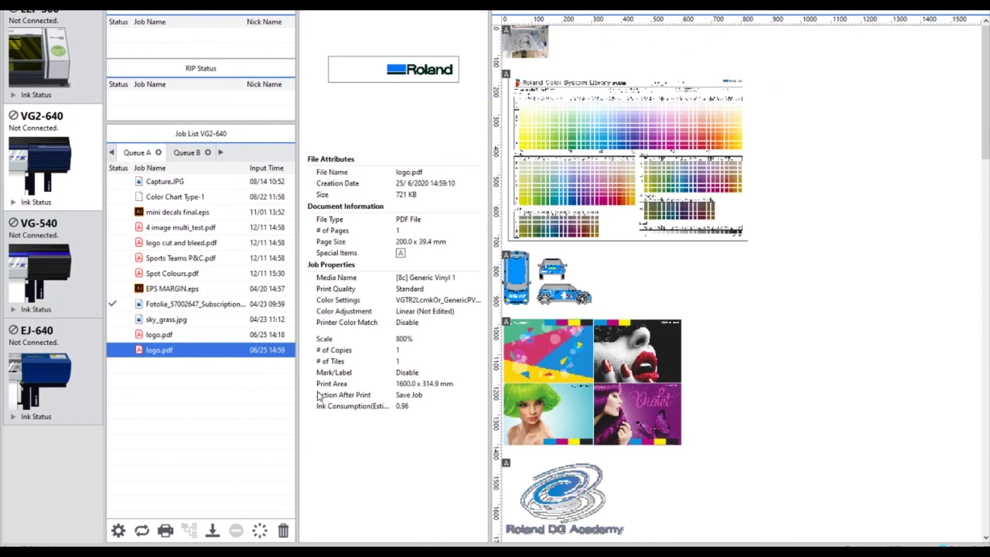